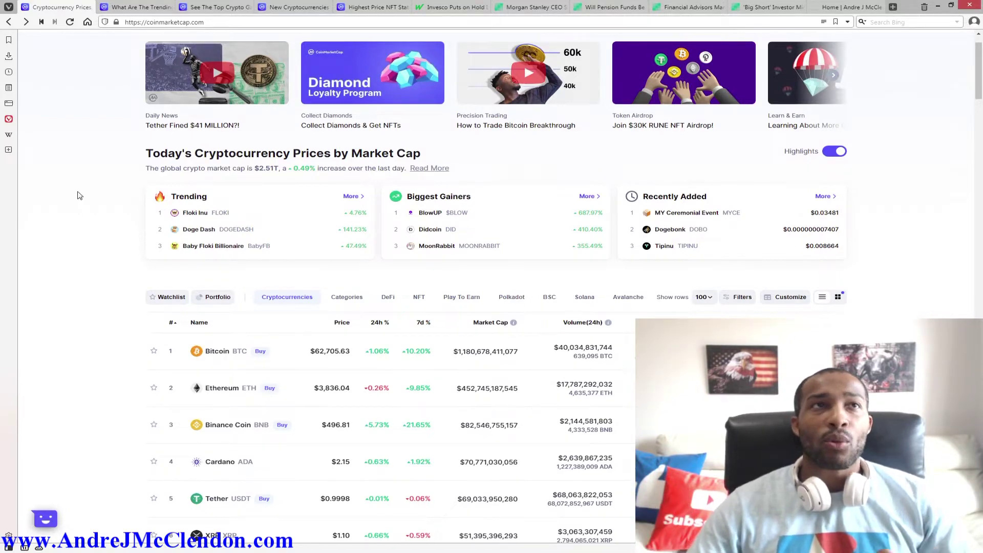
pyautogui.scroll(-3, 84, 222)
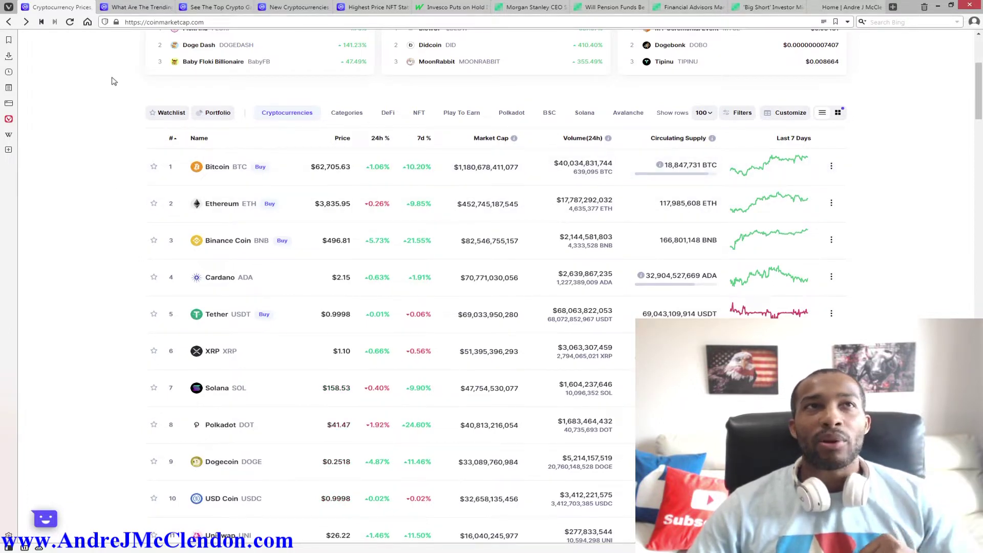
# - Switch to the tab listing trending cryptocurrencies, led by Floki Inu
pyautogui.click(142, 6)
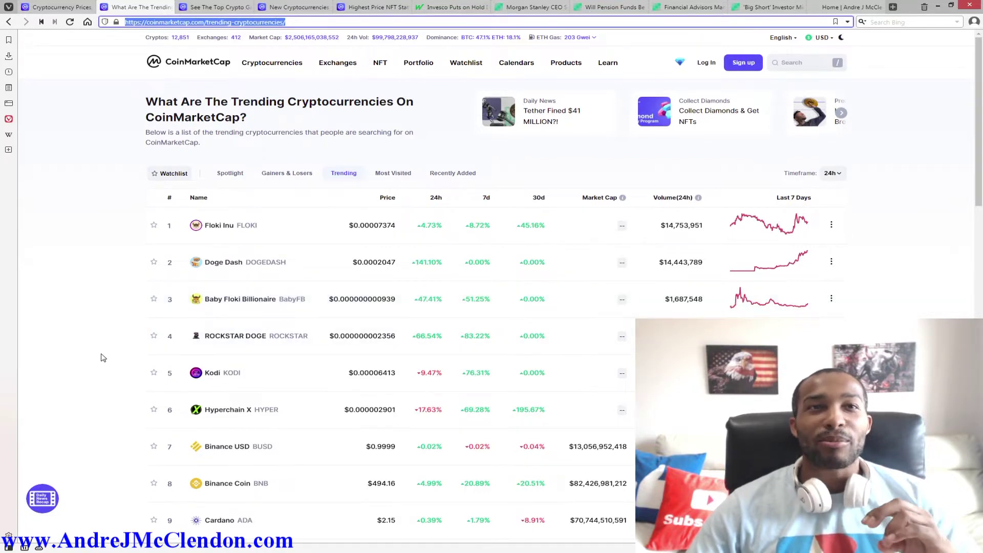
pyautogui.scroll(-3, 100, 358)
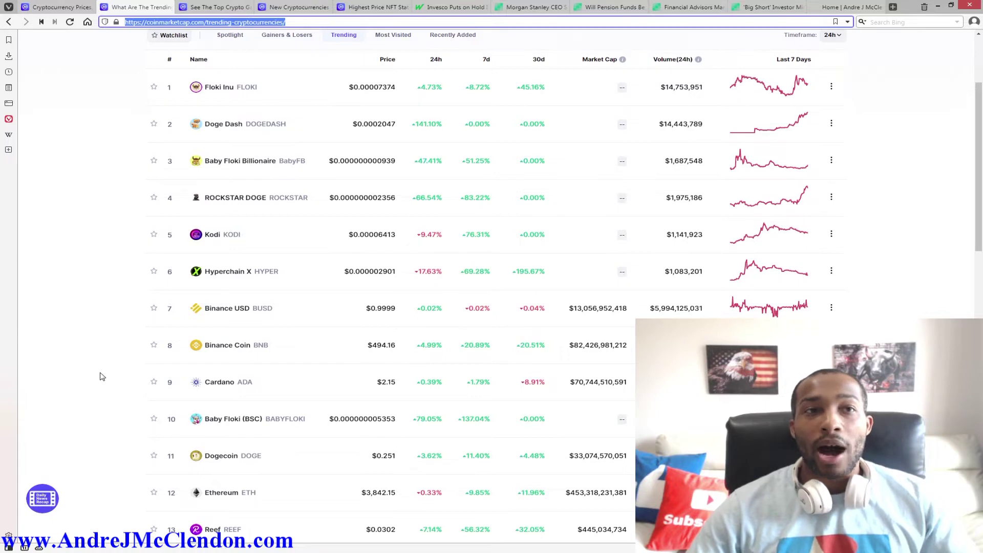
pyautogui.scroll(3, 104, 384)
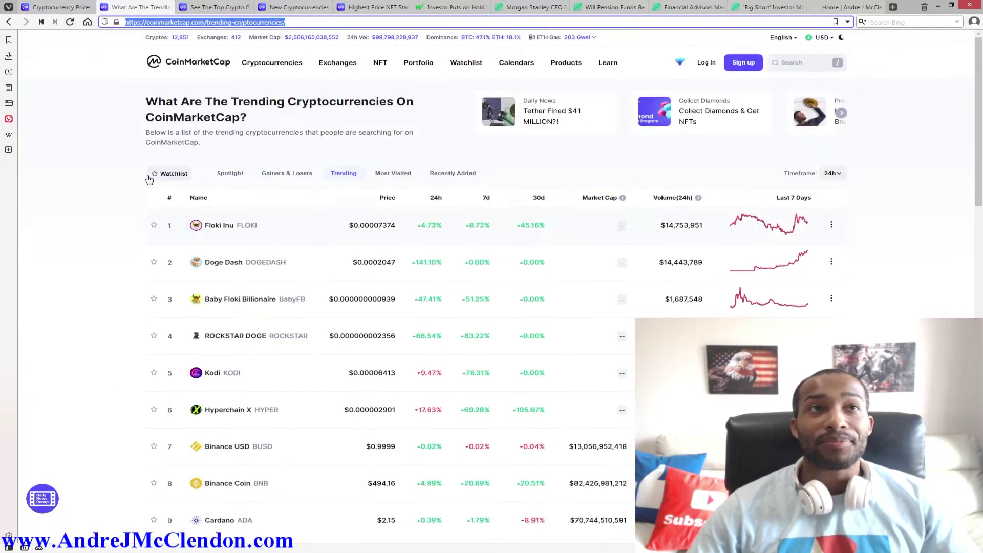
# - Switch to the Top Crypto Gainers and Losers tab, led by BlowUP and ImageCoin
pyautogui.click(211, 7)
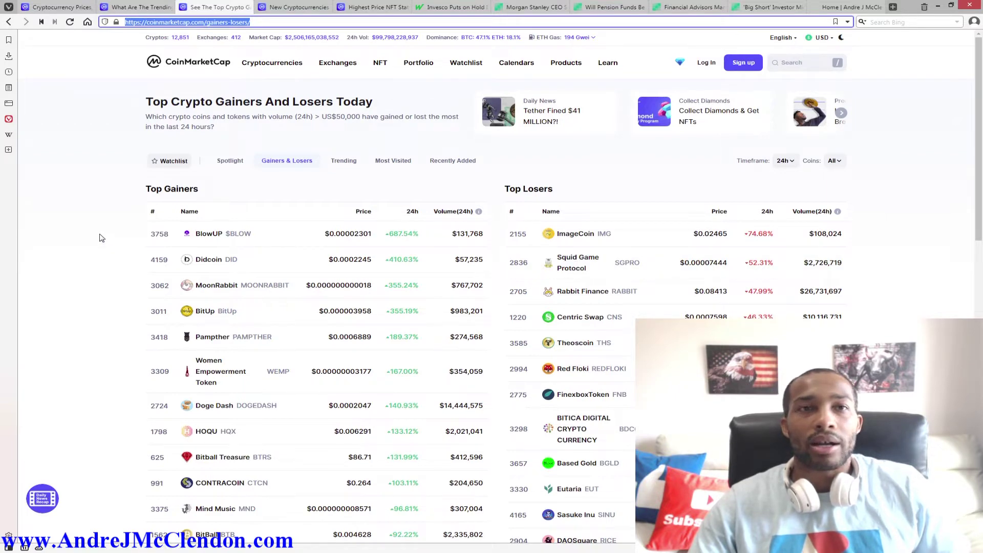
# - View the New Cryptocurrencies tab, then the Highest Price NFT Stats tab
pyautogui.click(296, 7)
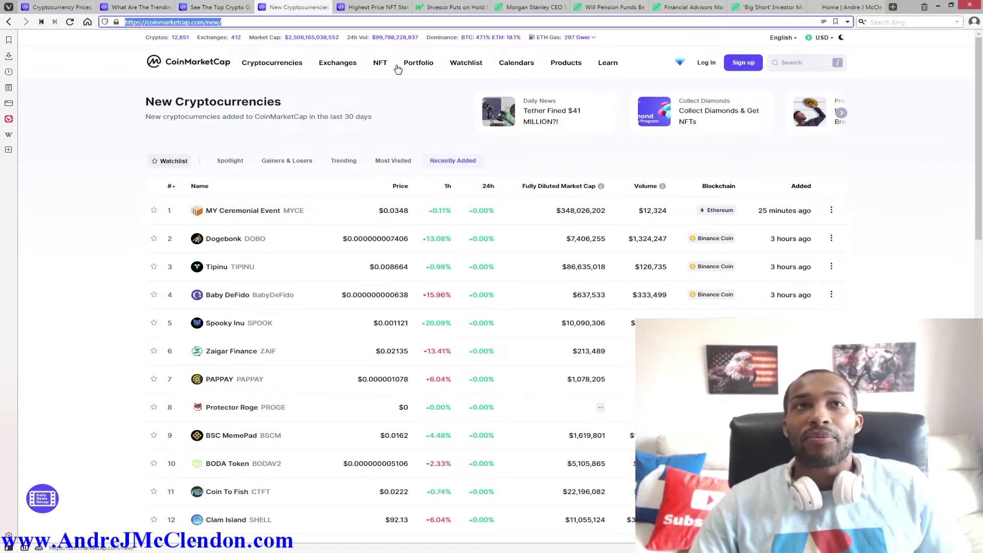
pyautogui.click(369, 7)
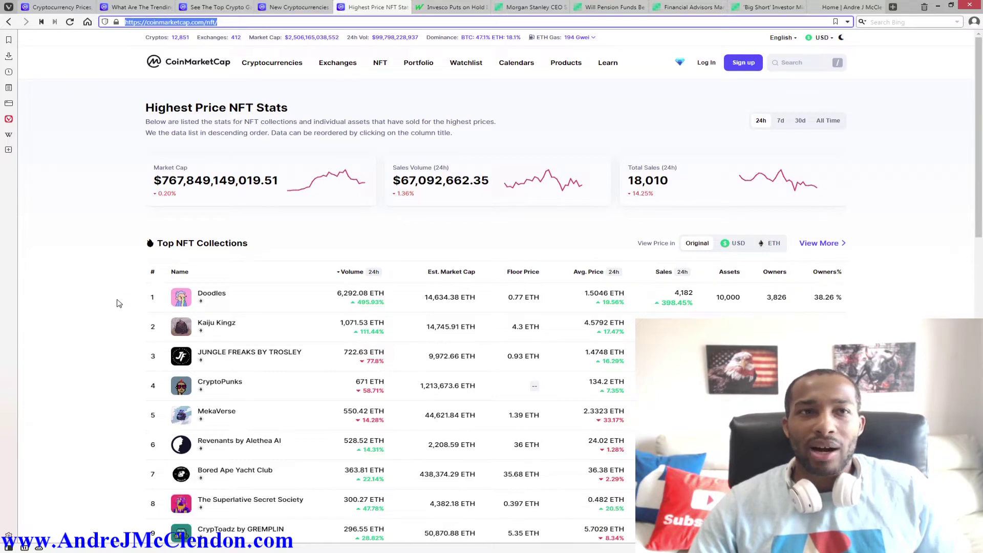
pyautogui.scroll(-3, 123, 307)
pyautogui.scroll(1, 135, 346)
pyautogui.scroll(3, 135, 352)
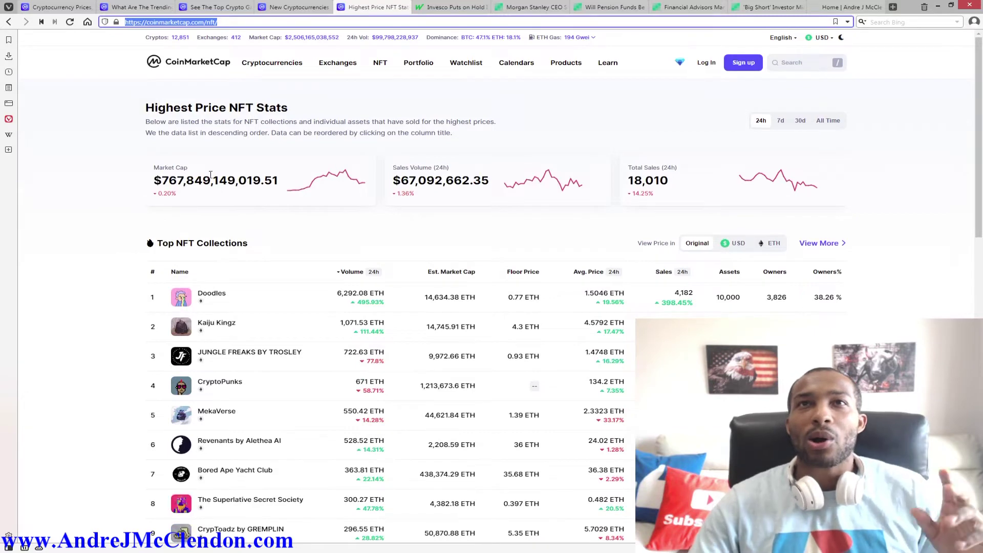
# - Open the MarketWatch tab about Invesco pausing its Bitcoin ETF application
pyautogui.click(442, 7)
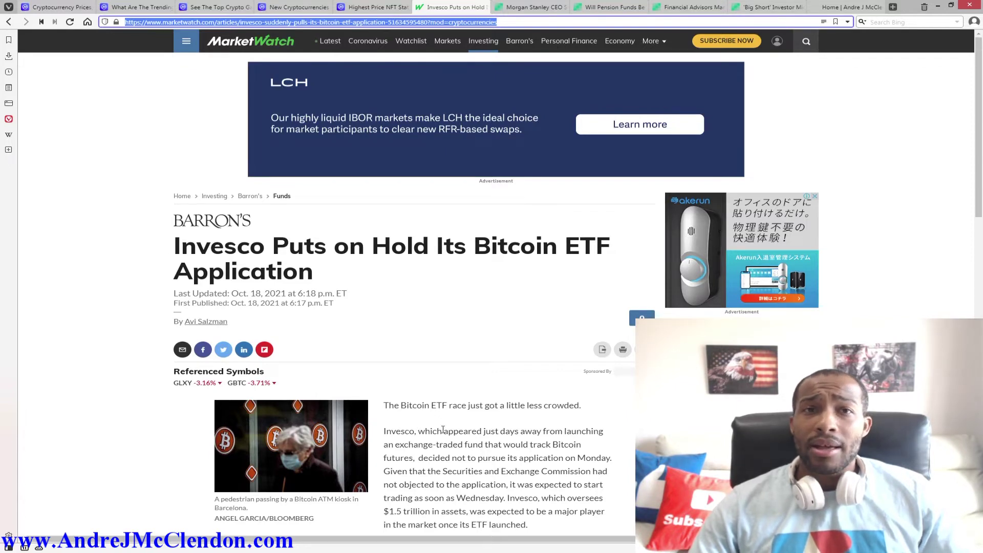
pyautogui.scroll(-1, 439, 430)
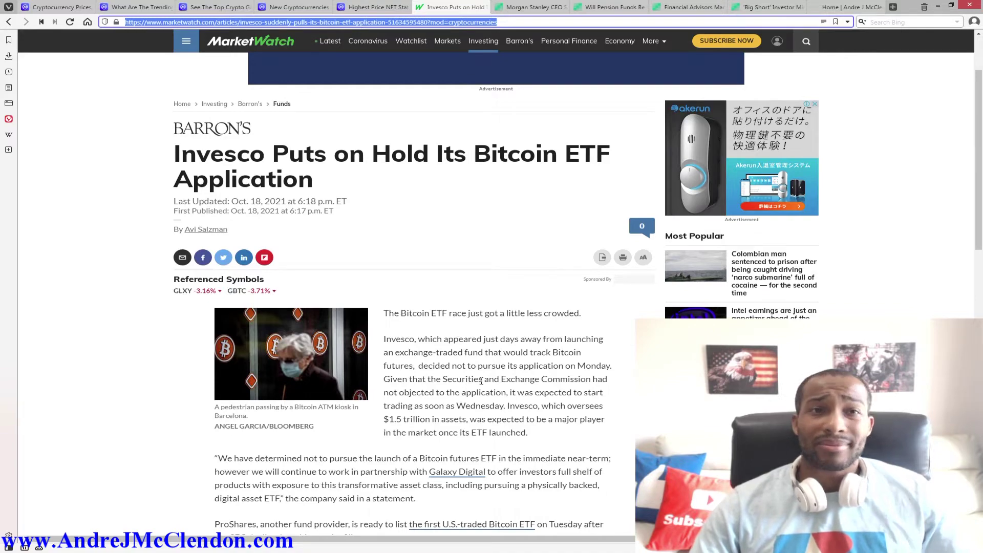
pyautogui.scroll(-3, 466, 351)
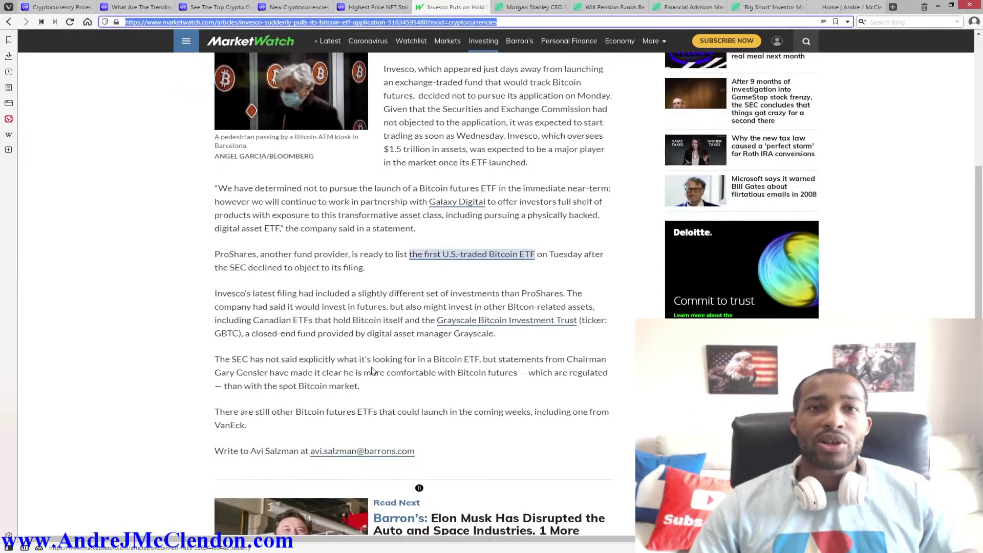
pyautogui.scroll(-5, 176, 385)
pyautogui.scroll(-3, 175, 385)
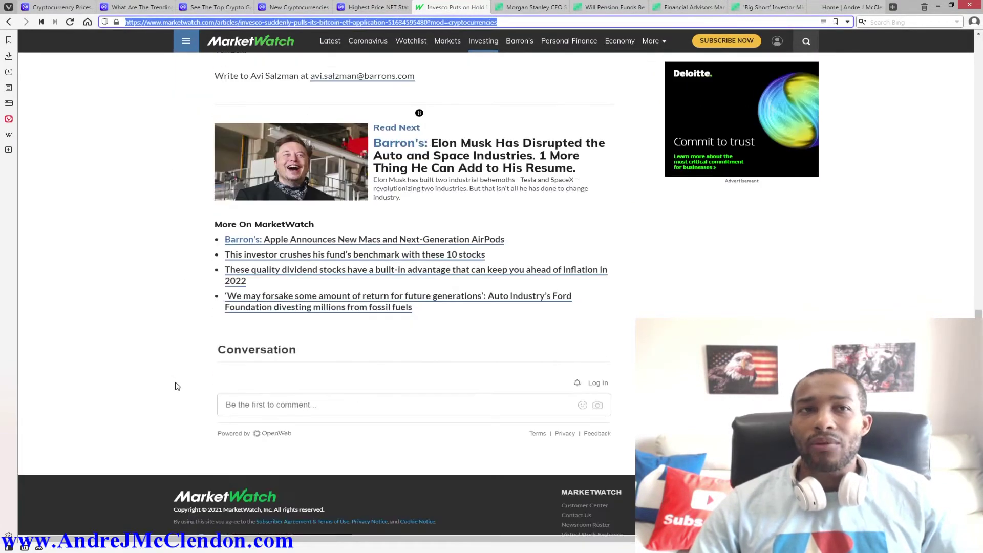
pyautogui.scroll(3, 185, 382)
pyautogui.scroll(10, 169, 362)
pyautogui.scroll(1, 158, 346)
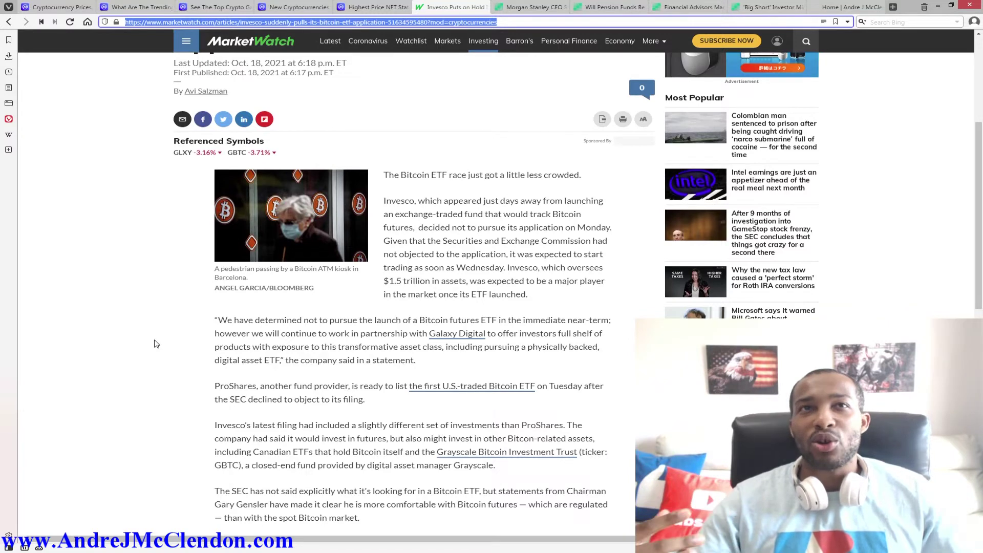
# - Read the Morgan Stanley CEO article, then open 'Will Pension Funds Be Investing in Crypto?'
pyautogui.hotkey('ctrl', 'Tab')
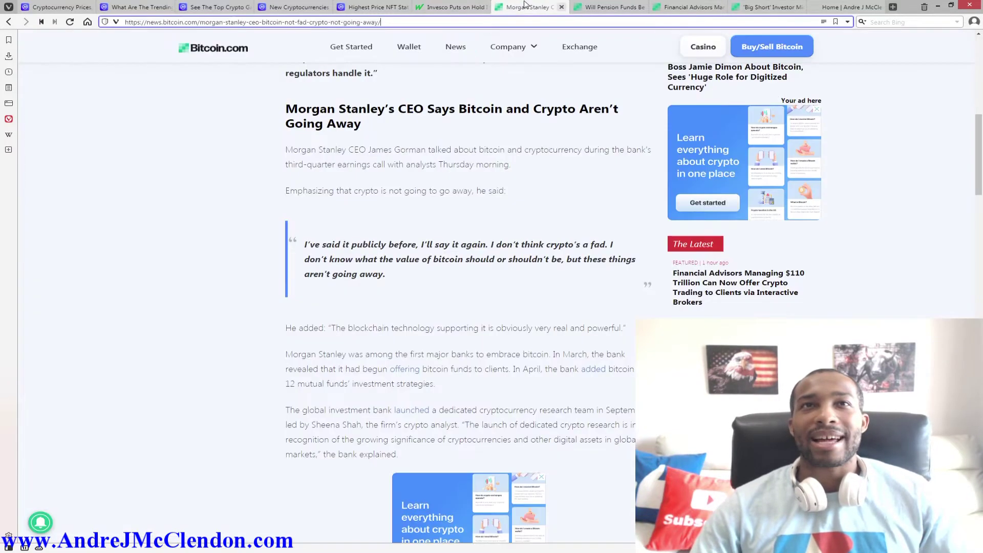
pyautogui.scroll(2, 197, 268)
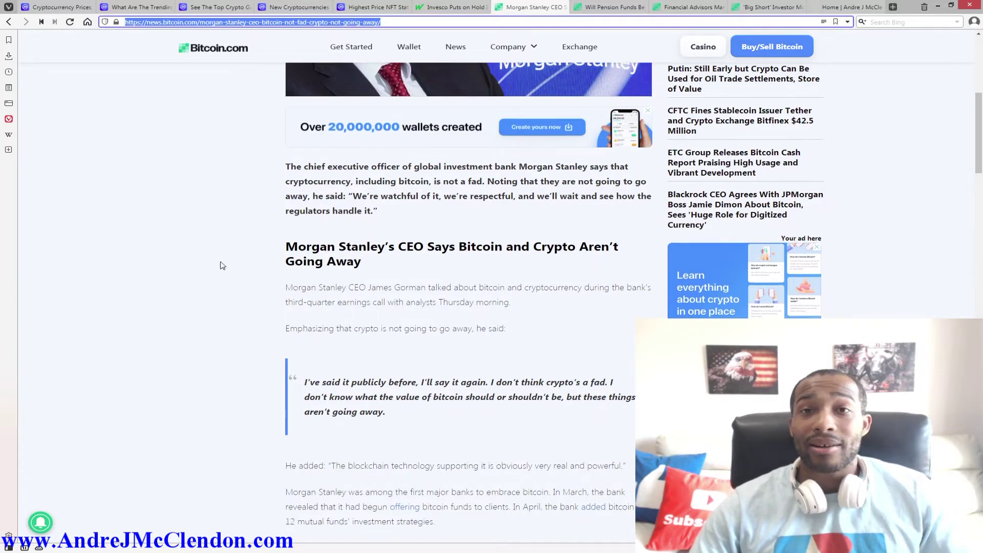
pyautogui.scroll(-3, 260, 255)
pyautogui.scroll(-3, 253, 258)
pyautogui.scroll(-2, 243, 265)
pyautogui.scroll(3, 240, 277)
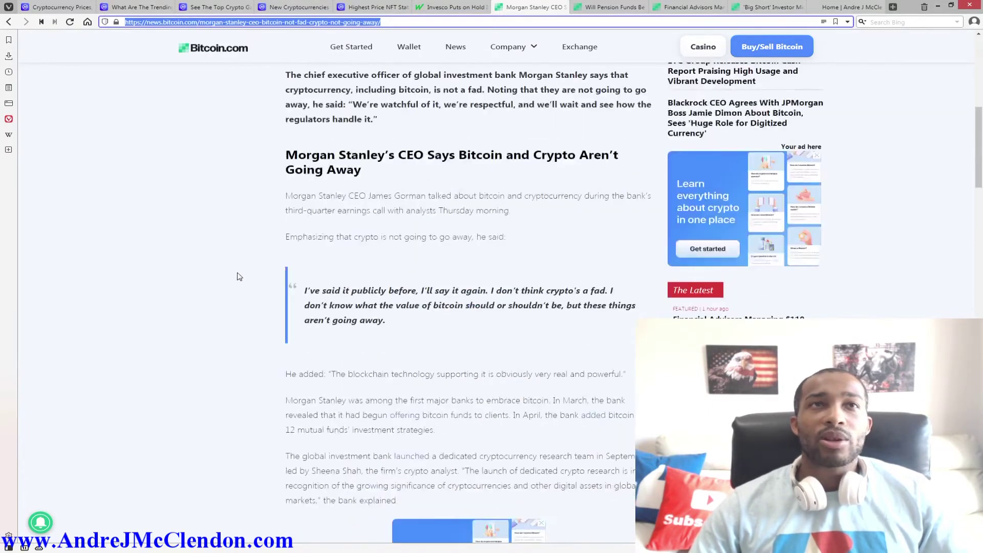
pyautogui.scroll(3, 238, 276)
pyautogui.scroll(3, 238, 275)
pyautogui.scroll(1, 245, 269)
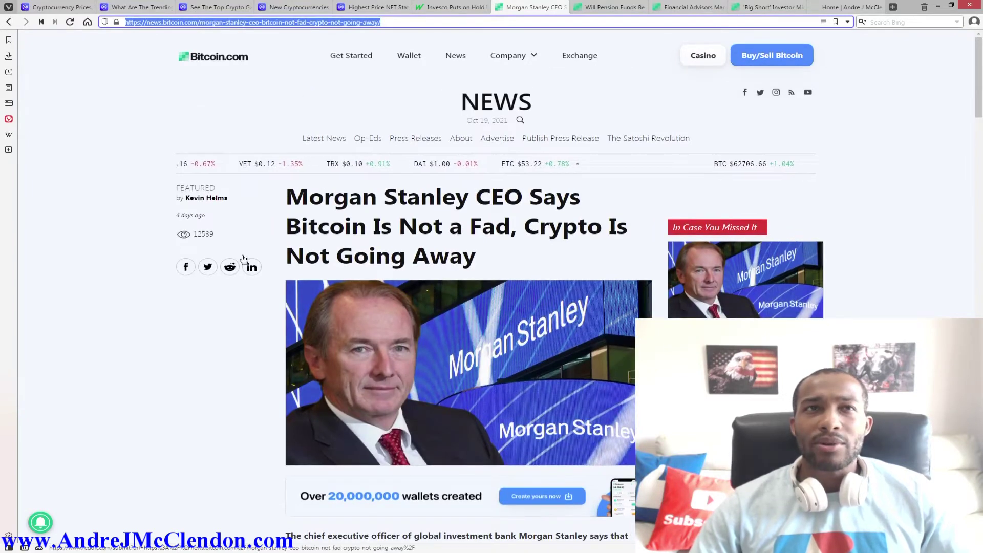
pyautogui.click(611, 6)
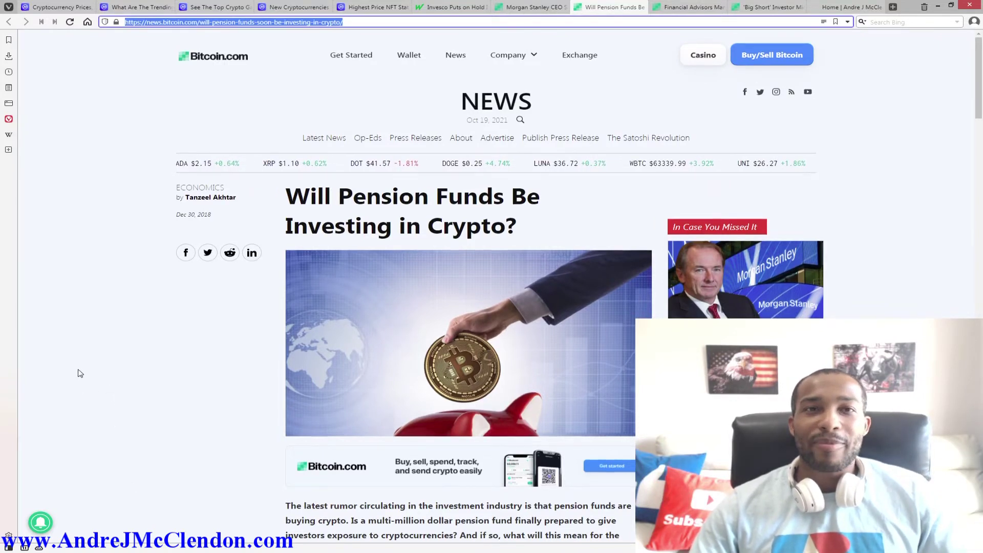
pyautogui.scroll(-3, 84, 362)
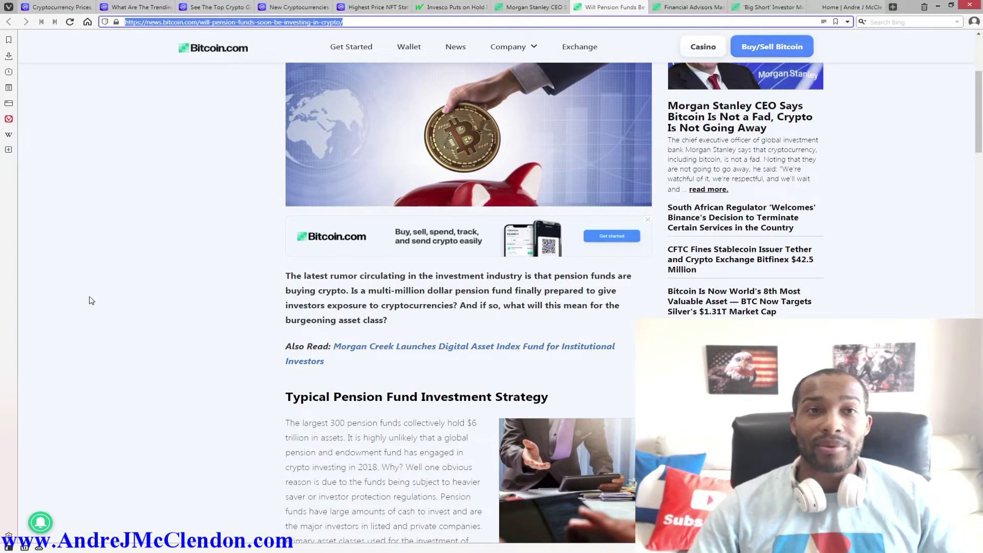
pyautogui.scroll(-2, 143, 330)
pyautogui.scroll(-2, 193, 311)
pyautogui.scroll(-2, 220, 308)
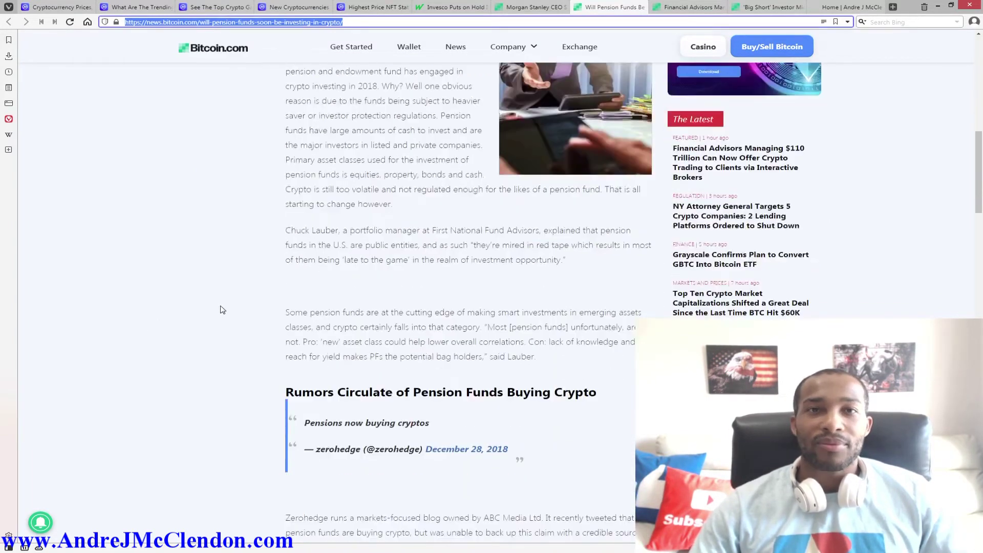
pyautogui.scroll(-1, 220, 310)
pyautogui.scroll(-1, 221, 310)
pyautogui.scroll(-1, 225, 284)
pyautogui.scroll(-4, 229, 265)
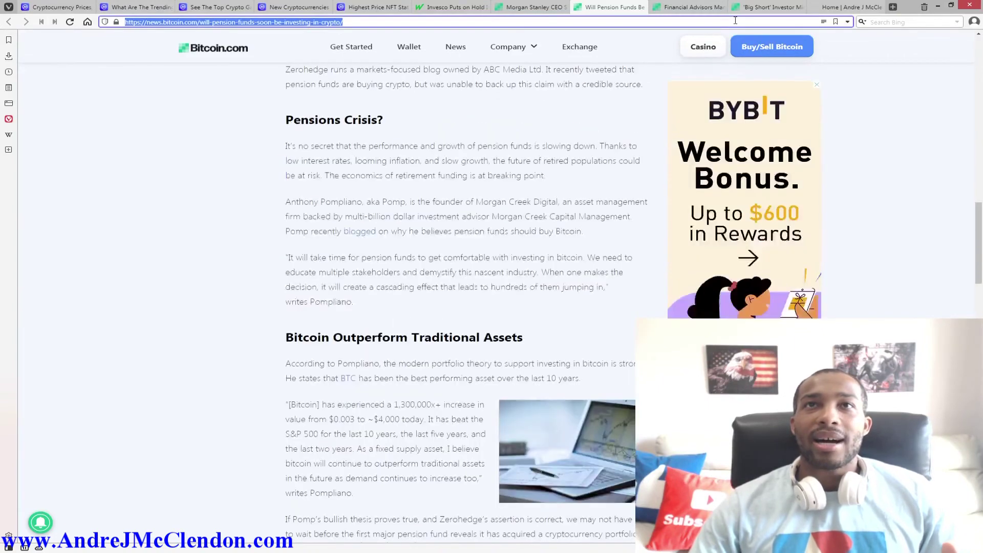
pyautogui.scroll(5, 399, 154)
pyautogui.scroll(5, 422, 234)
pyautogui.scroll(3, 421, 235)
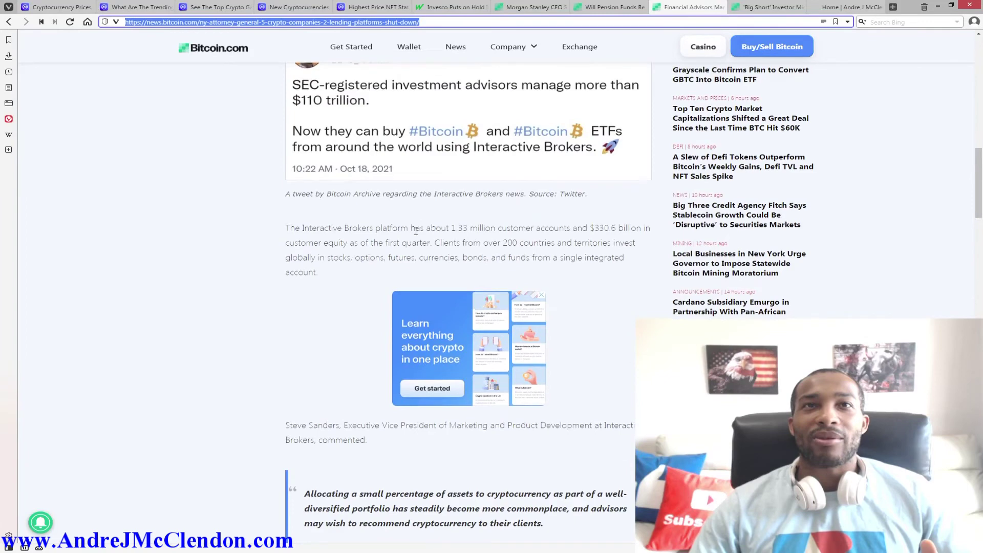
pyautogui.scroll(5, 423, 236)
pyautogui.scroll(4, 430, 238)
pyautogui.scroll(2, 433, 239)
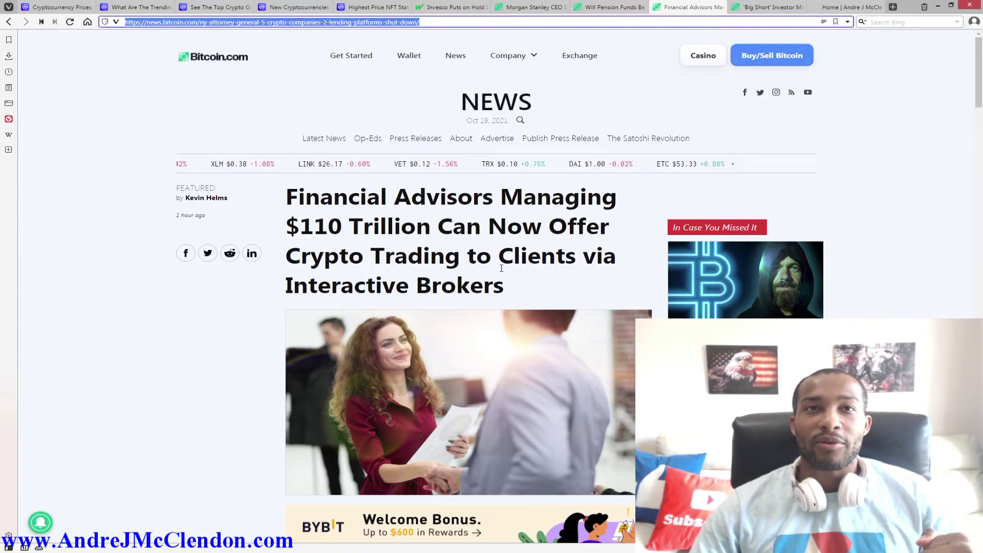
pyautogui.scroll(-4, 514, 253)
pyautogui.scroll(-5, 529, 252)
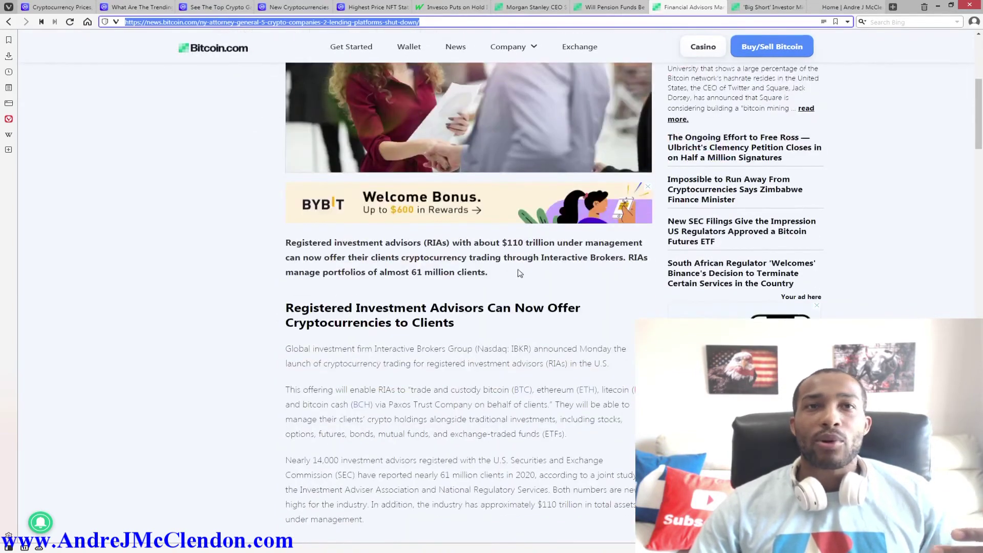
pyautogui.scroll(-4, 473, 352)
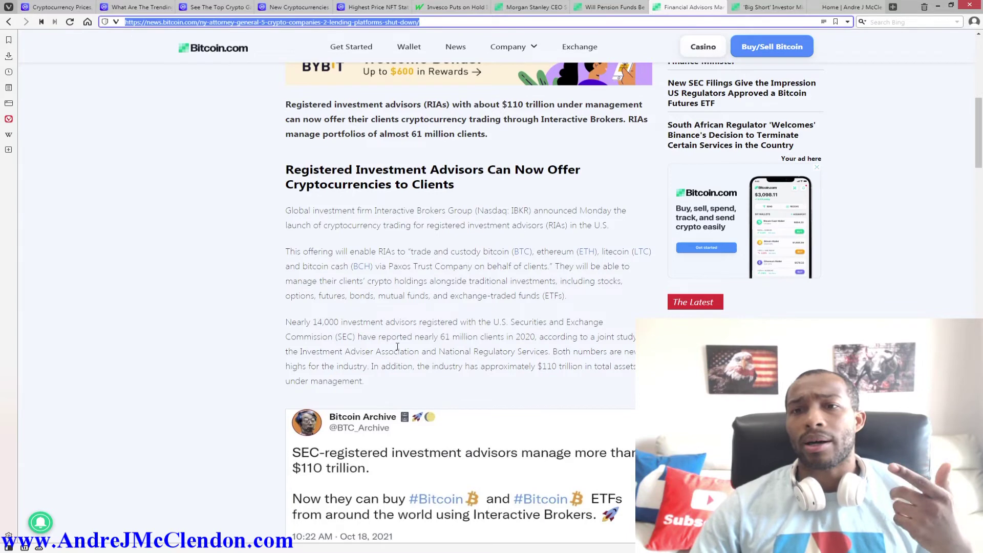
pyautogui.scroll(-3, 249, 325)
pyautogui.scroll(-1, 254, 321)
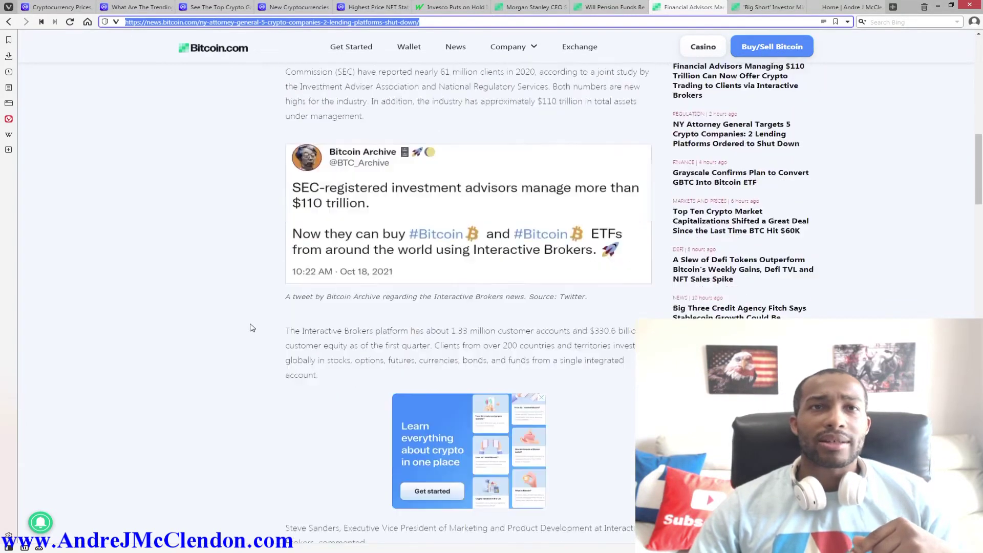
pyautogui.click(765, 6)
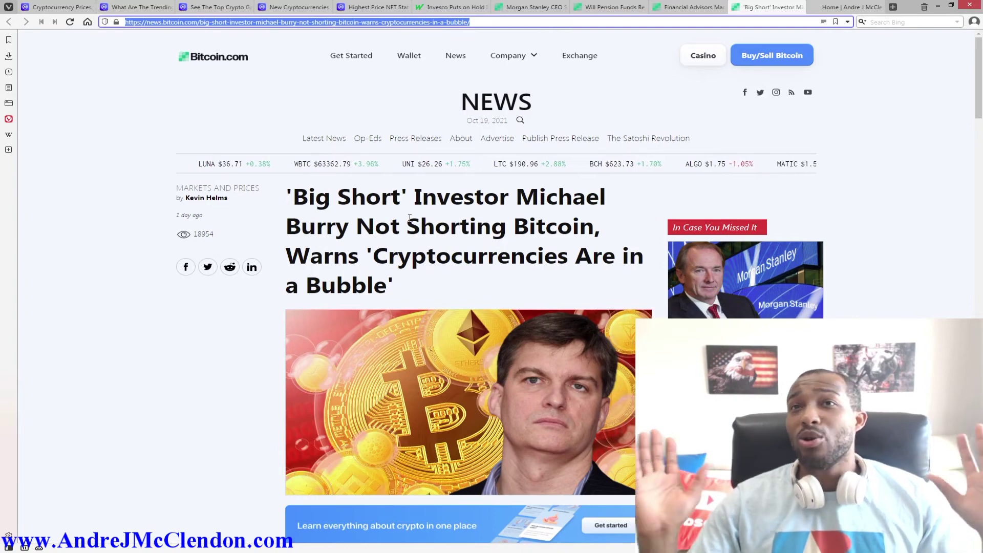
pyautogui.scroll(-2, 235, 292)
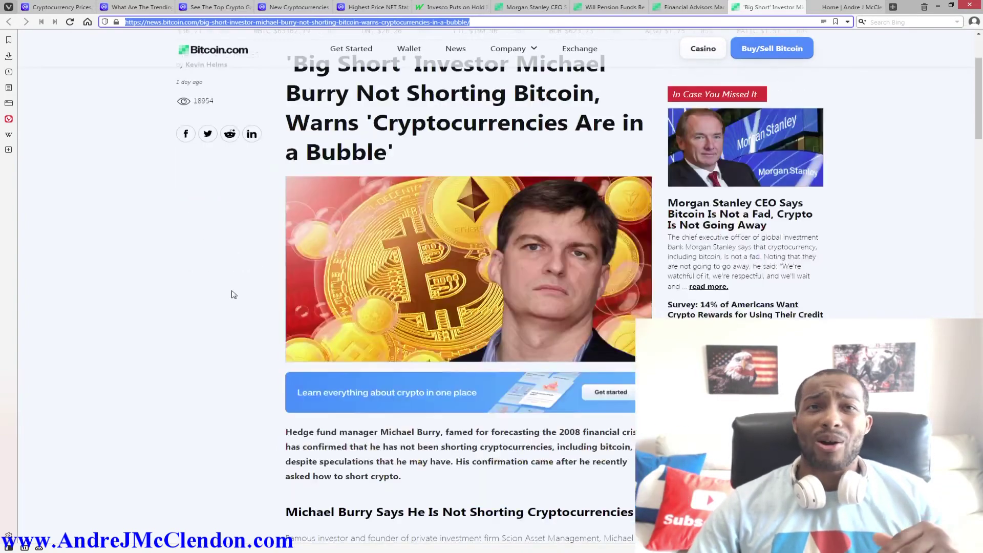
pyautogui.scroll(-3, 237, 296)
pyautogui.scroll(-1, 237, 297)
pyautogui.scroll(-2, 239, 305)
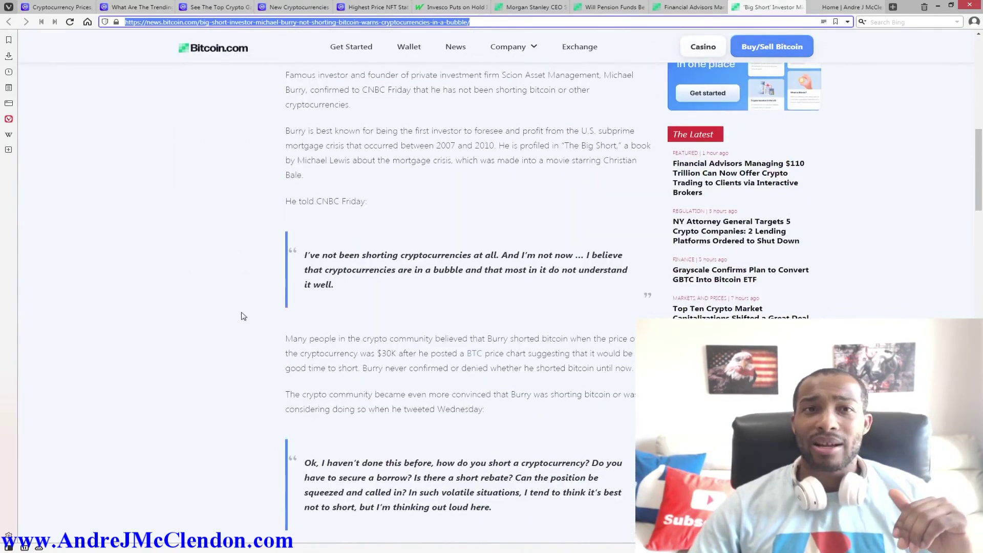
pyautogui.scroll(5, 244, 313)
pyautogui.scroll(3, 239, 326)
pyautogui.scroll(1, 241, 329)
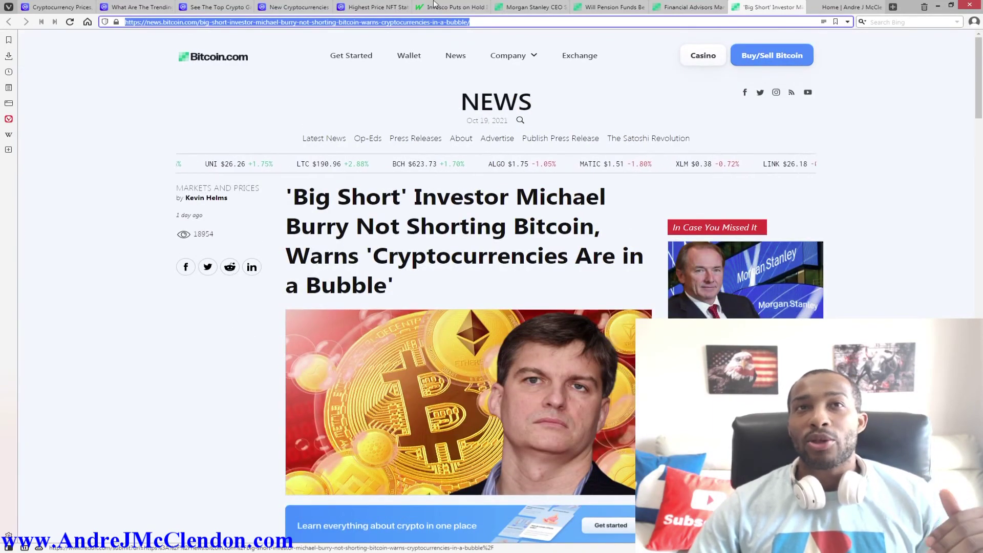
pyautogui.click(845, 7)
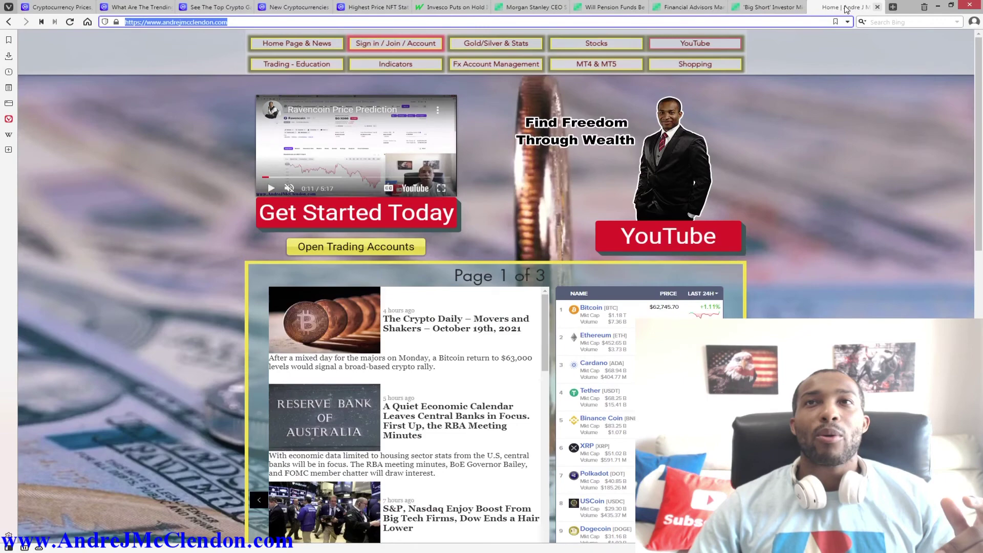